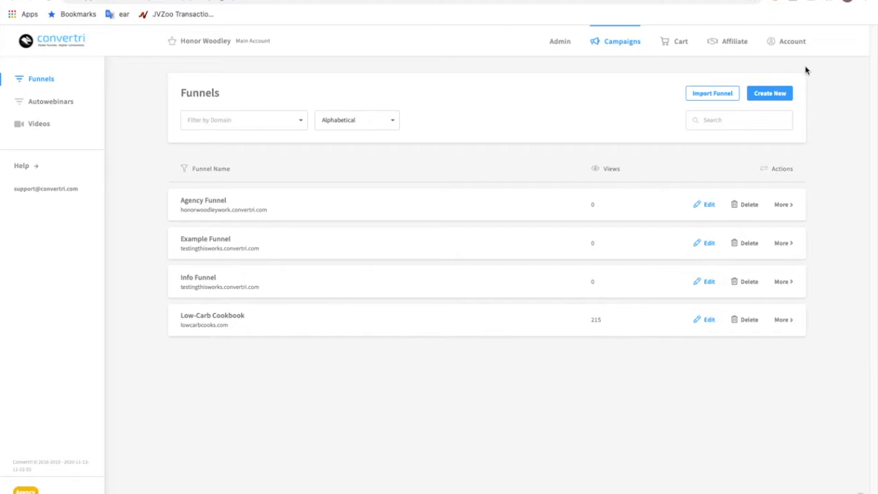
Step: Open the Mailchimp setup in the account's integrations and start connecting a Mailchimp account
click(789, 39)
click(61, 151)
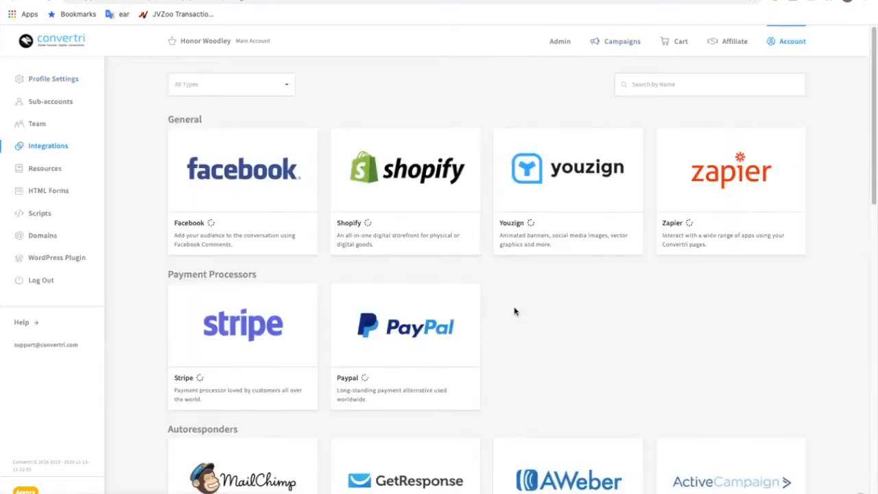
scroll(122, 476, down, 3)
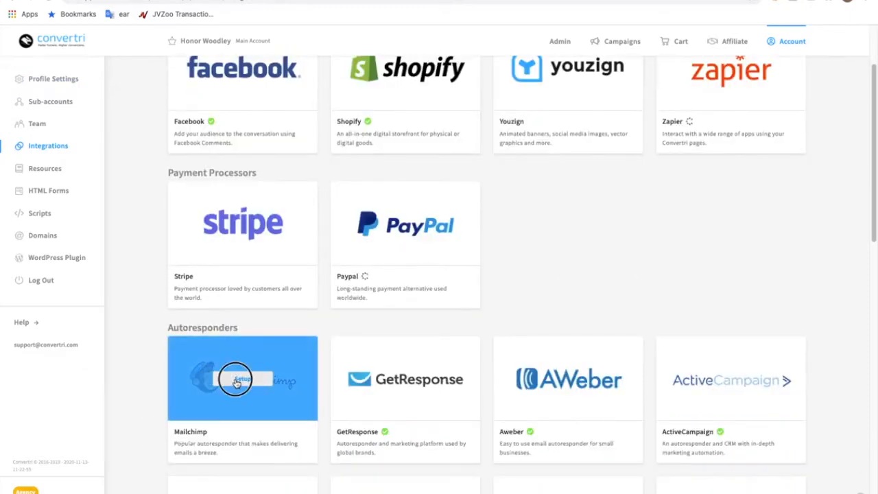
click(236, 381)
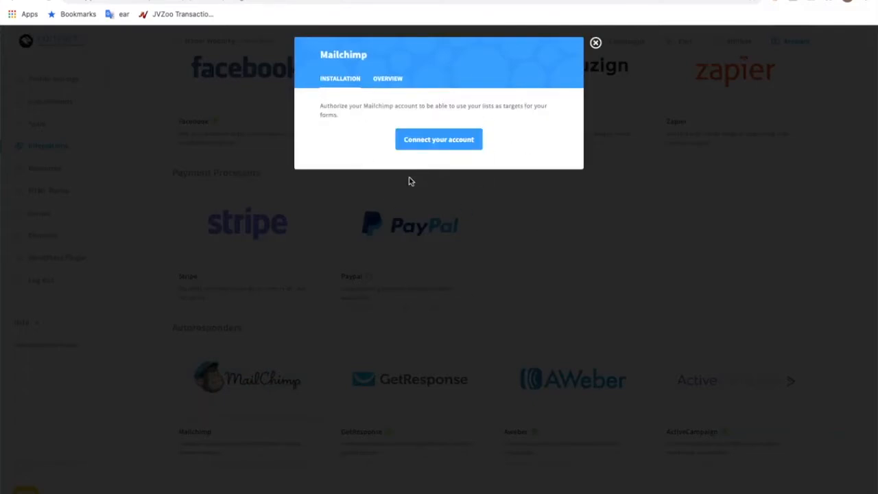
click(430, 141)
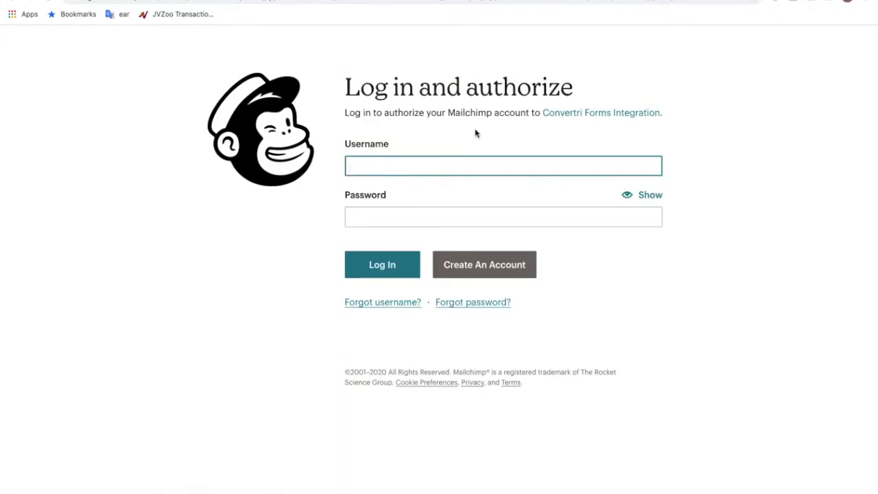
Step: Log in to Mailchimp by entering the account username and password
text(ThisIsMyE)
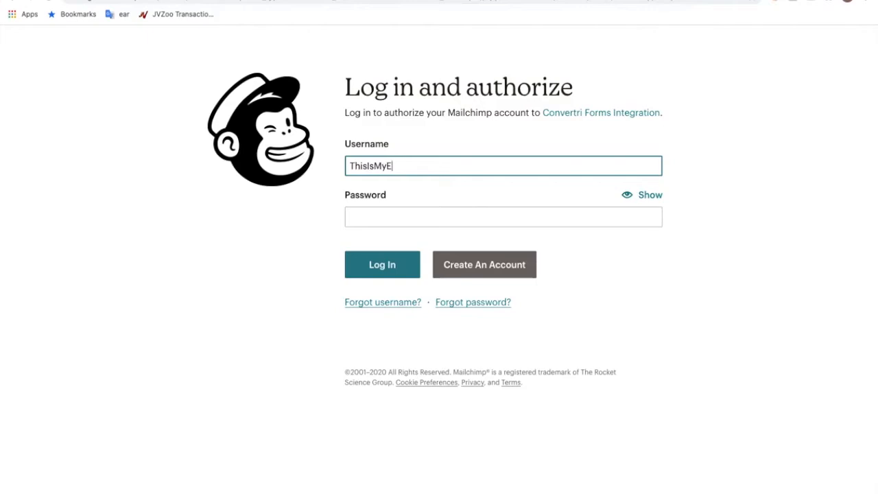
text(xampleAccount)
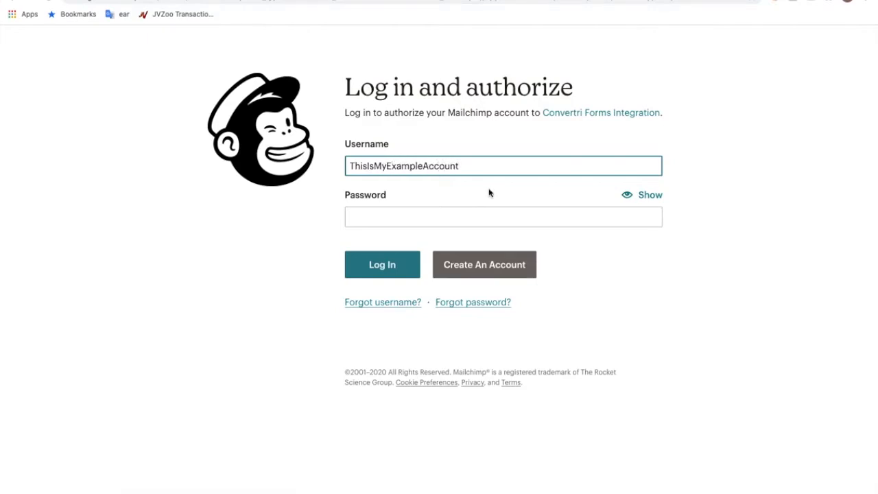
click(470, 221)
text(•••••••••••)
key(Return)
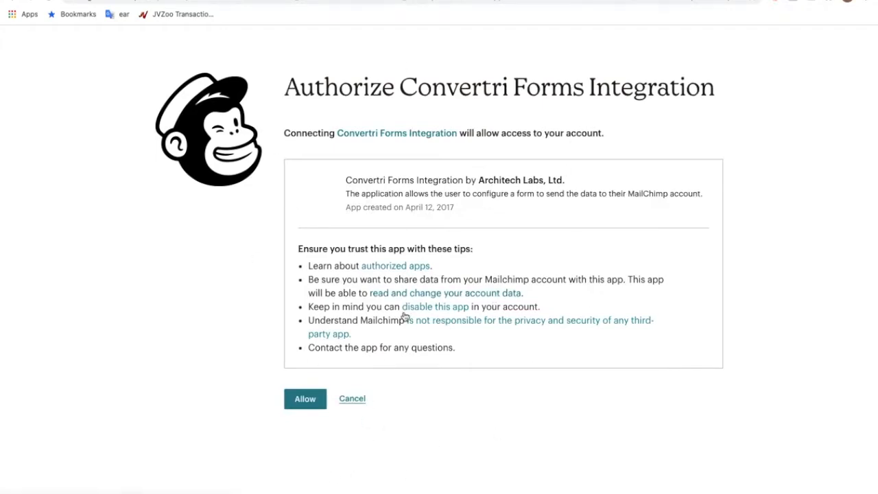
Step: Allow Convertri Forms Integration to access the Mailchimp account and close the Mailchimp setup dialog
click(306, 391)
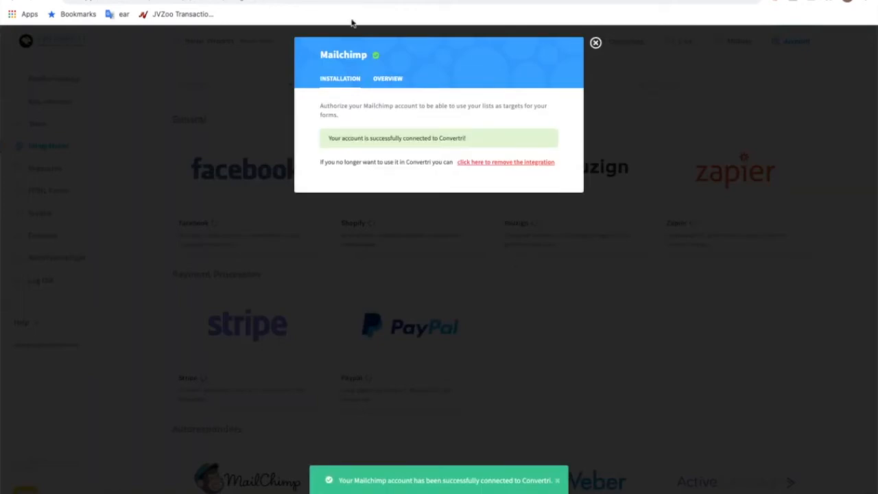
click(385, 322)
scroll(275, 435, down, 2)
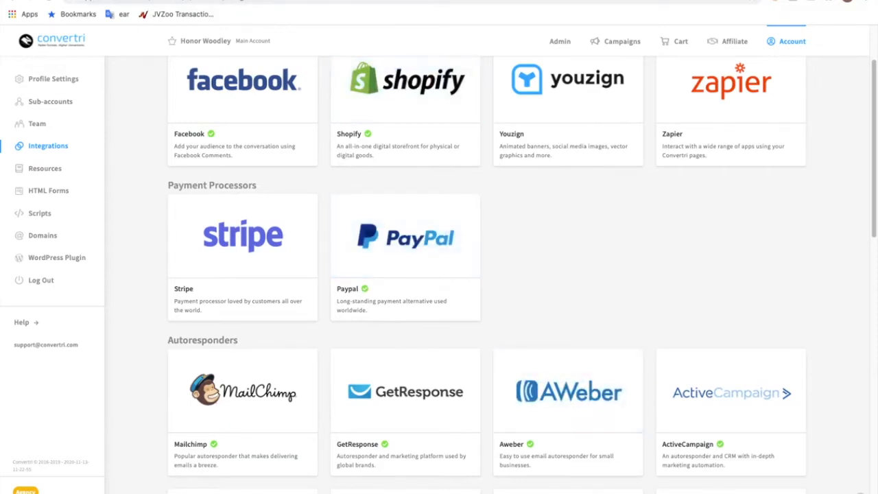
Step: Switch to the Mailchimp site and view the account's list of audiences
click(131, 0)
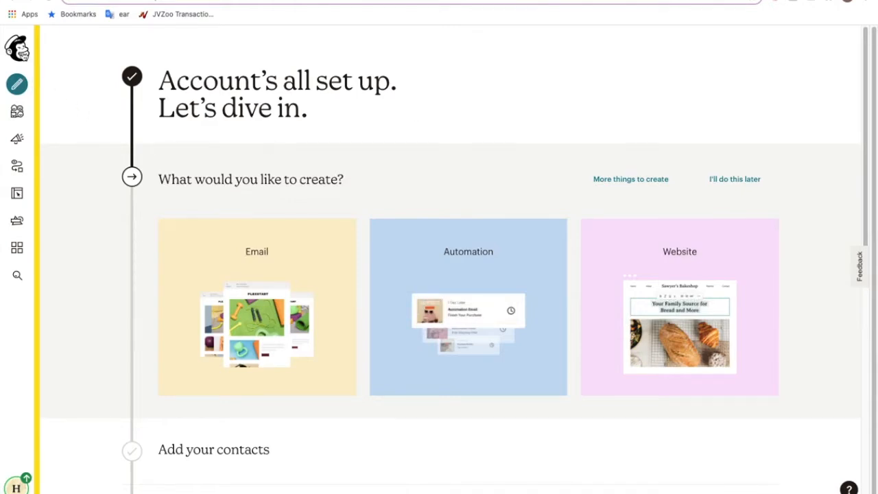
click(18, 113)
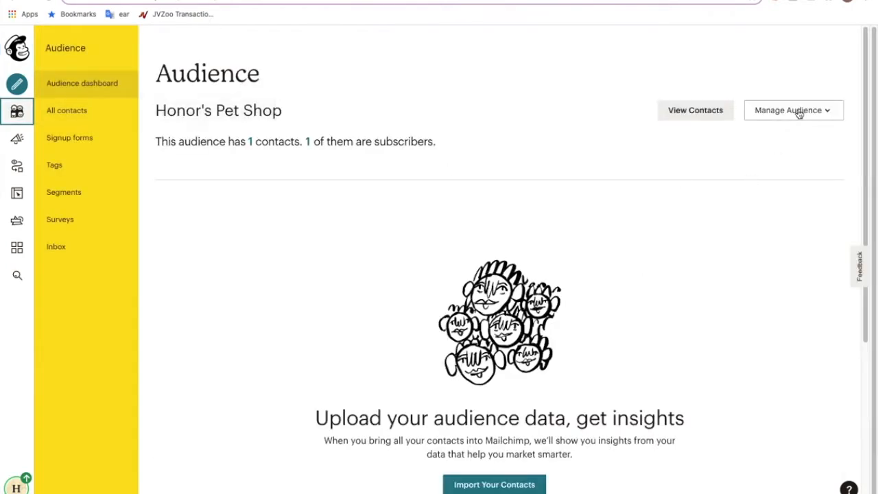
click(798, 112)
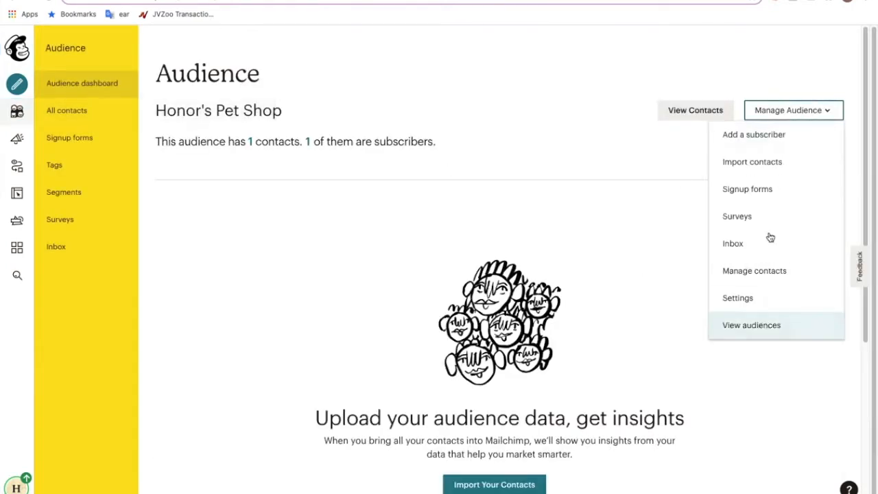
click(769, 332)
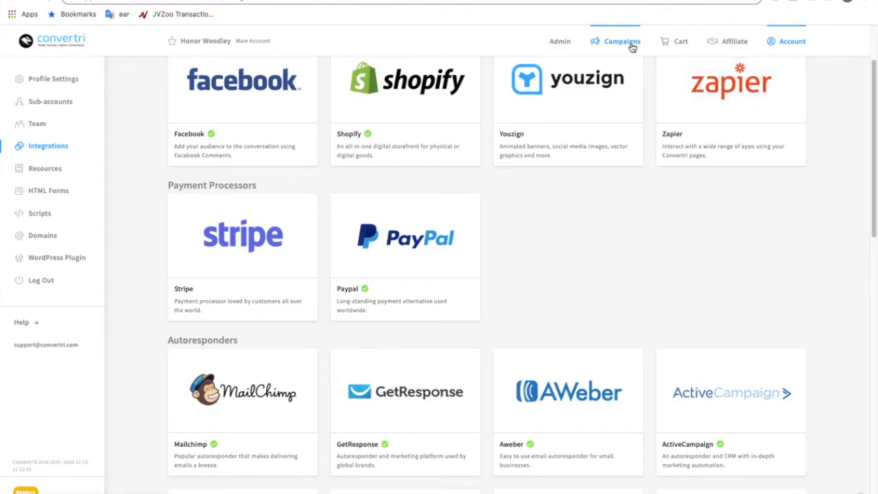
Step: Return to Convertri and open the Form Page of the Example Funnel for editing
click(633, 47)
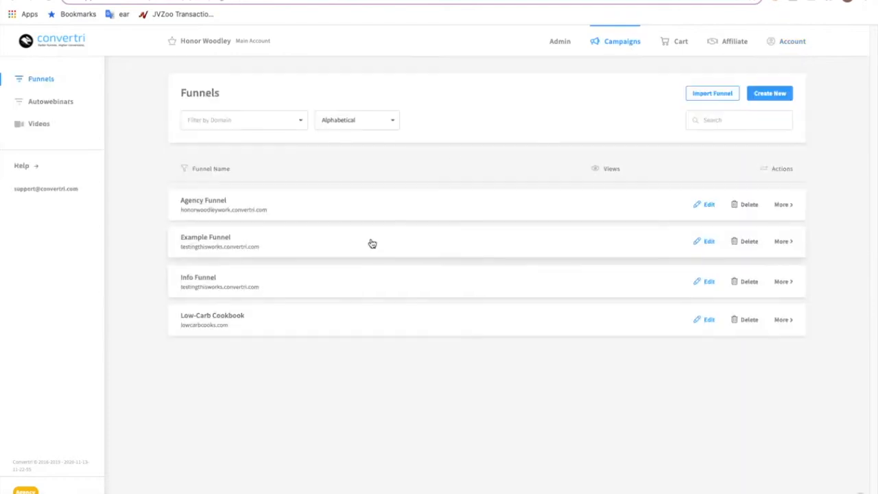
click(371, 243)
mouse_move(378, 338)
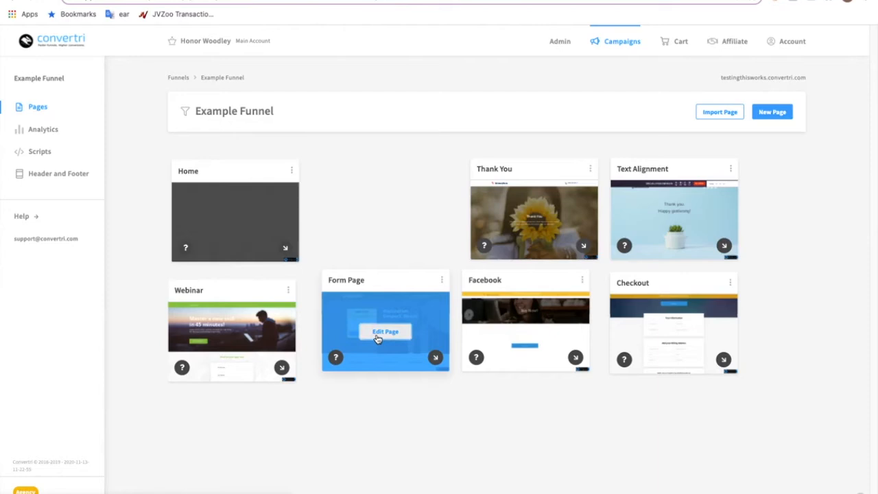
click(377, 338)
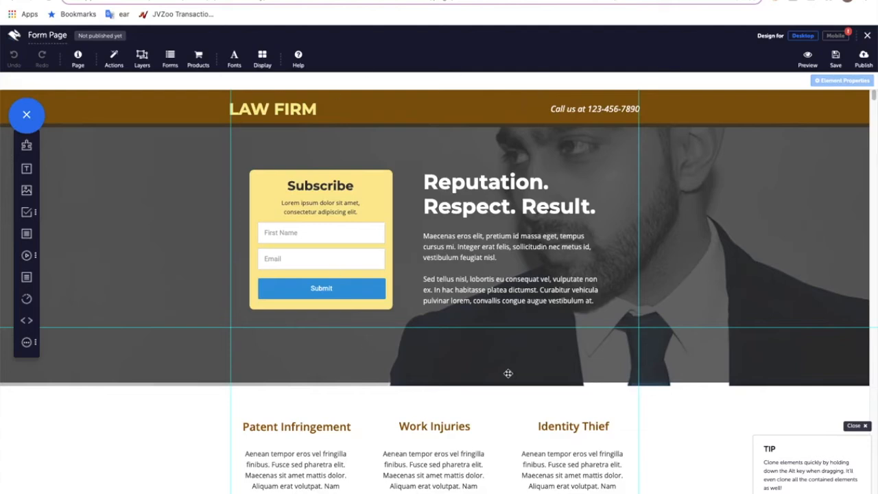
Step: Inspect the Subscribe form's First Name, Email and Submit elements and the form elements available to add
click(327, 258)
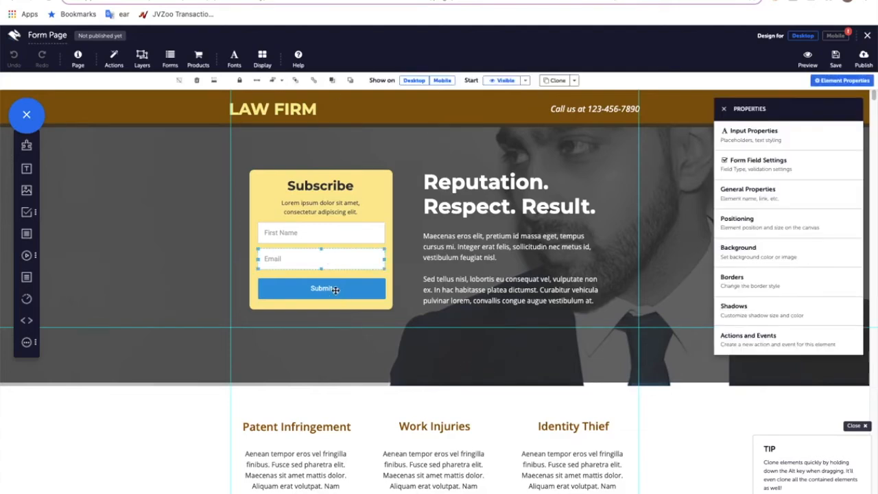
click(334, 289)
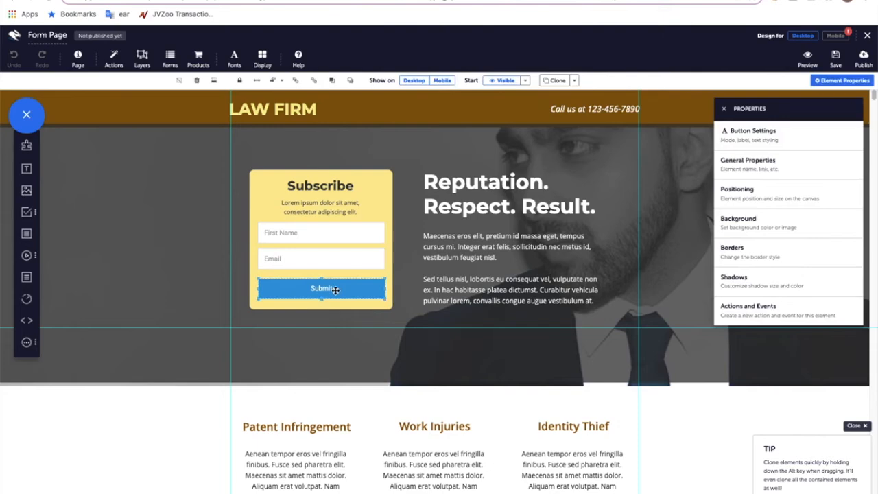
click(314, 245)
click(313, 225)
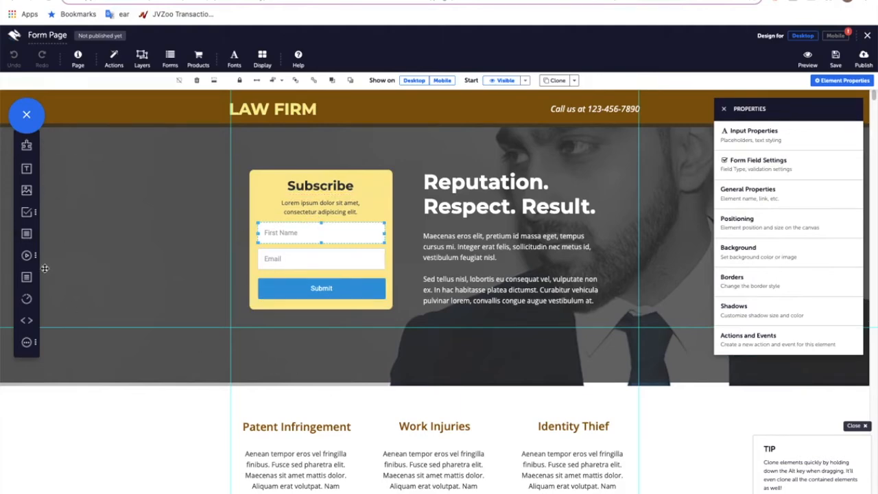
click(31, 213)
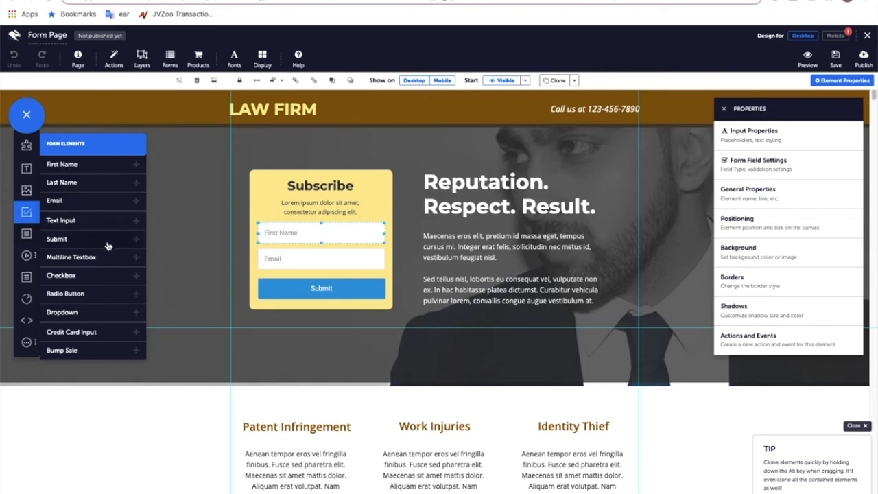
click(309, 258)
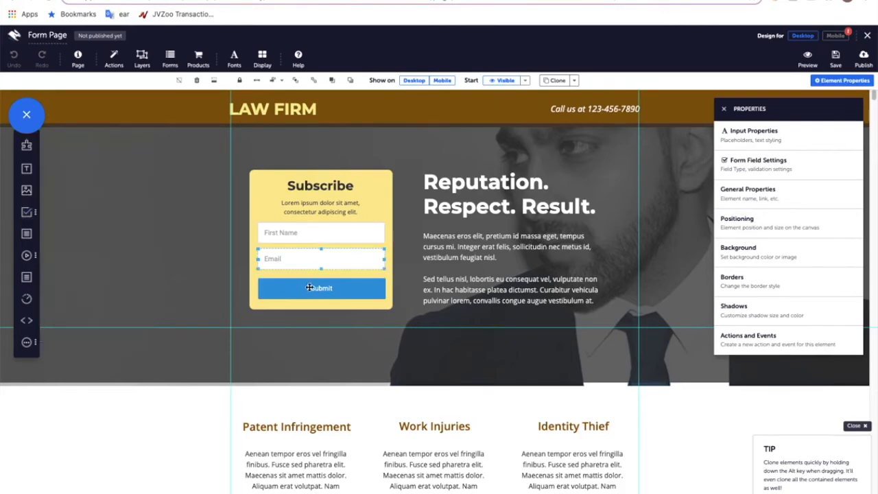
click(310, 287)
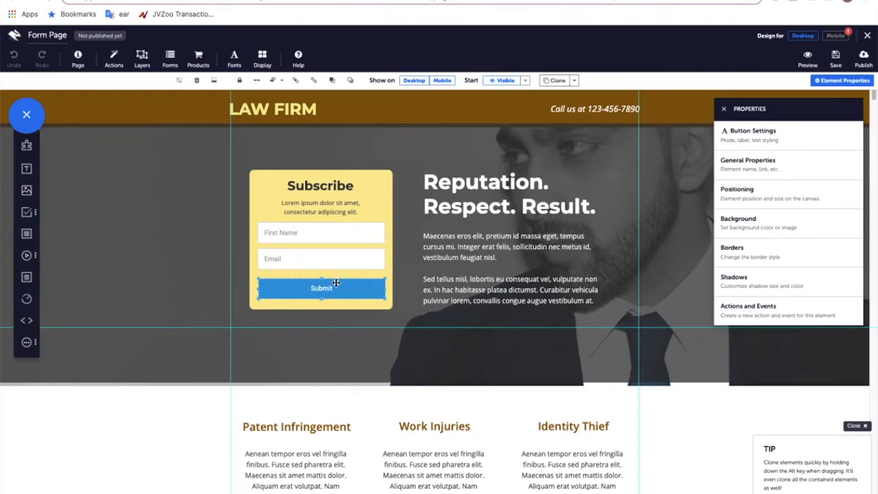
Step: Attach the MailChimp autoresponder to the page's form with Honor's Pet Shop as the target list
click(170, 58)
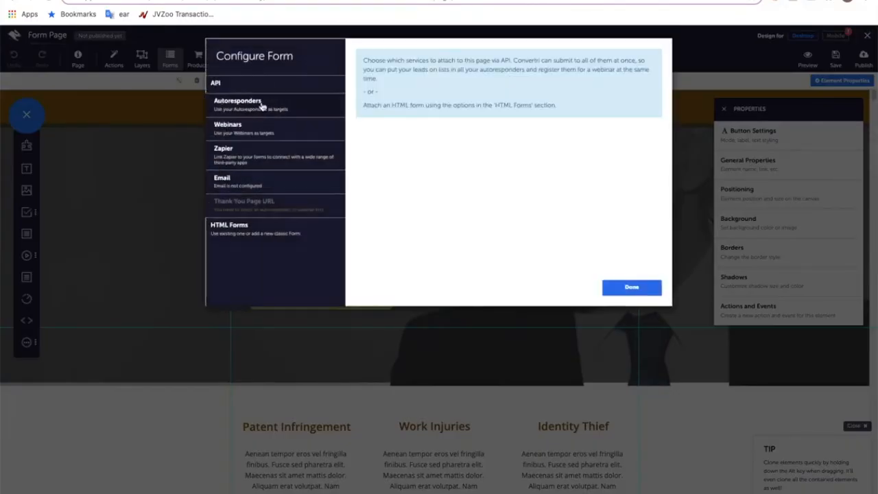
click(261, 107)
click(250, 122)
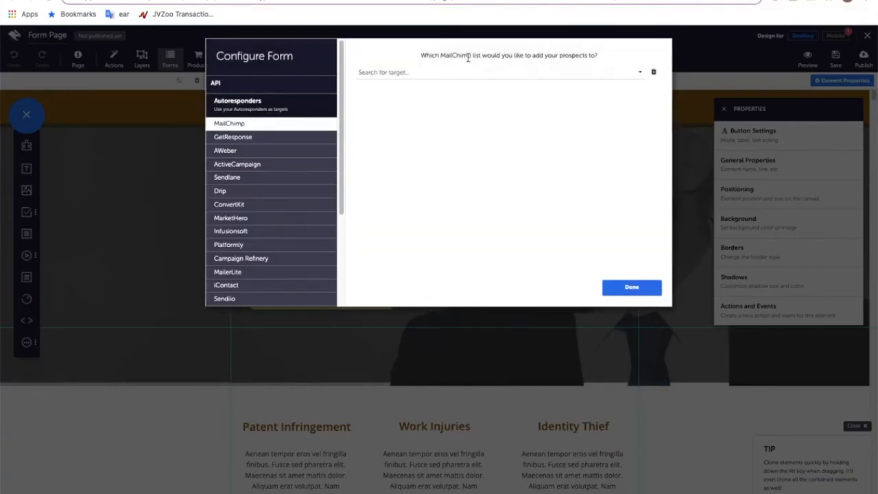
drag(422, 54, 481, 55)
click(506, 53)
click(496, 73)
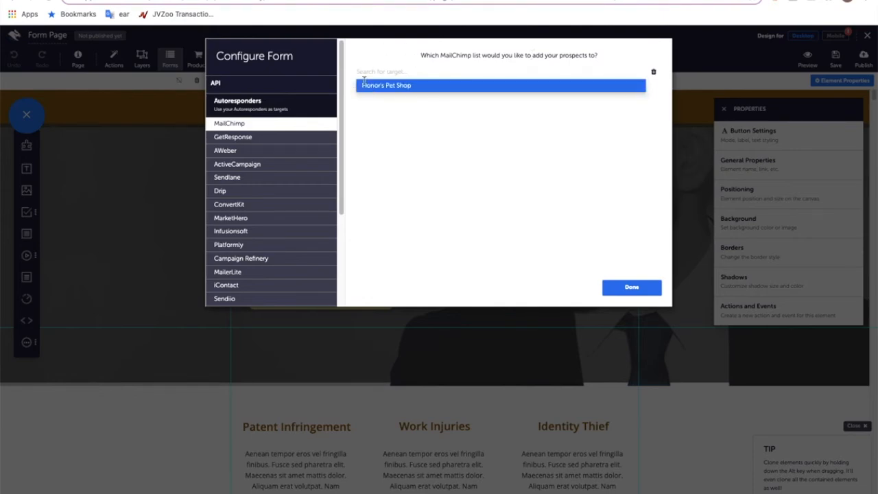
click(403, 86)
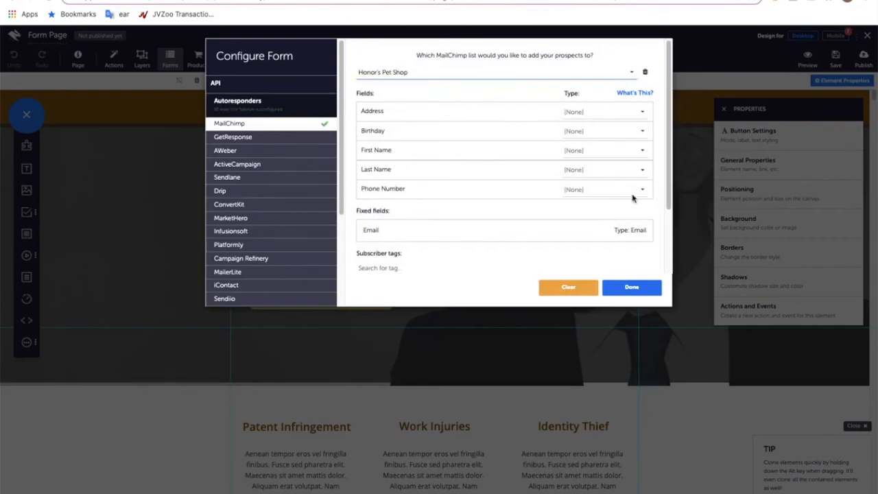
Step: Examine the MailChimp list's mappable fields and the type assigned to its fixed Email field
scroll(545, 219, down, 1)
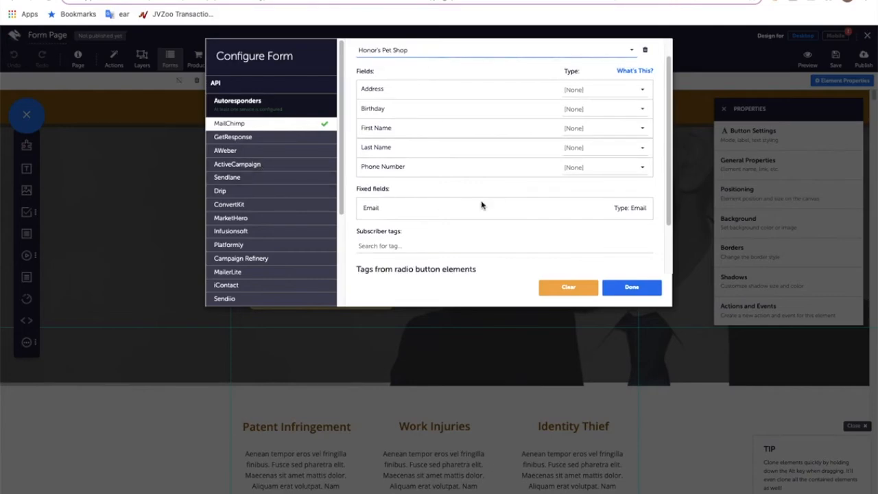
click(364, 189)
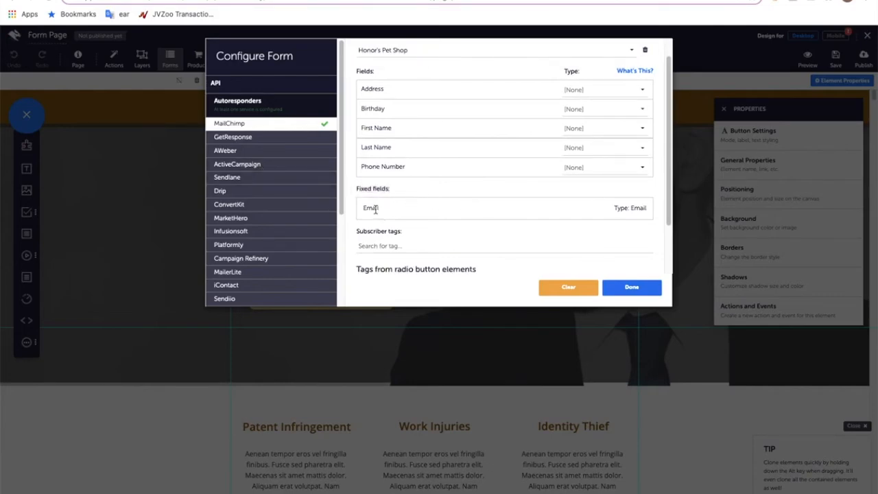
click(647, 207)
drag(359, 208, 394, 208)
click(647, 208)
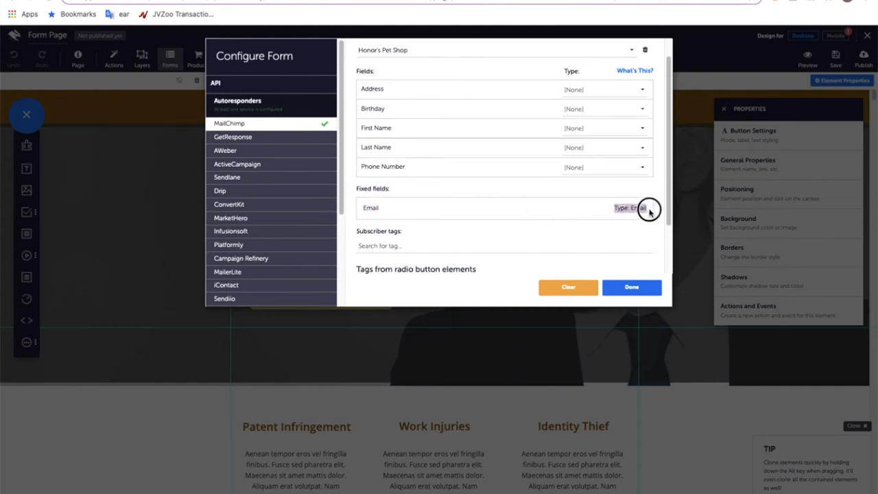
scroll(602, 222, up, 1)
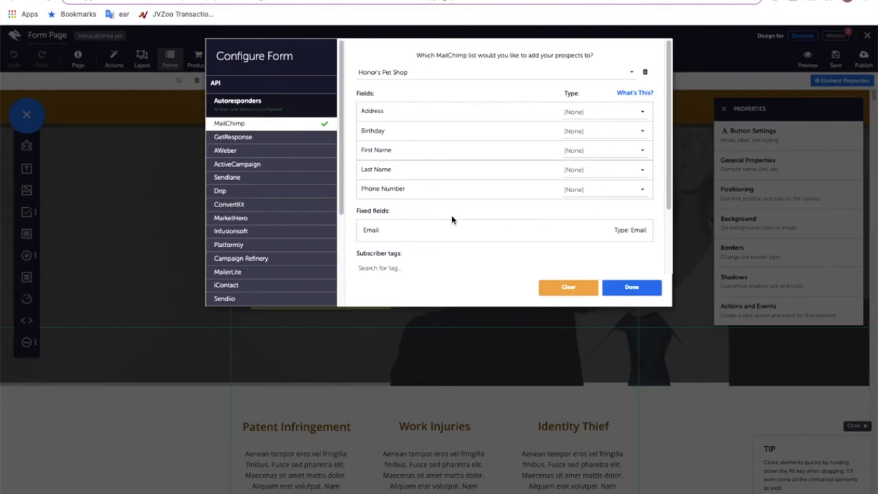
drag(363, 168, 396, 175)
click(396, 175)
Step: Map the list's First Name field to the First Name type and its Last Name field to Last Name
click(583, 151)
click(602, 210)
click(616, 176)
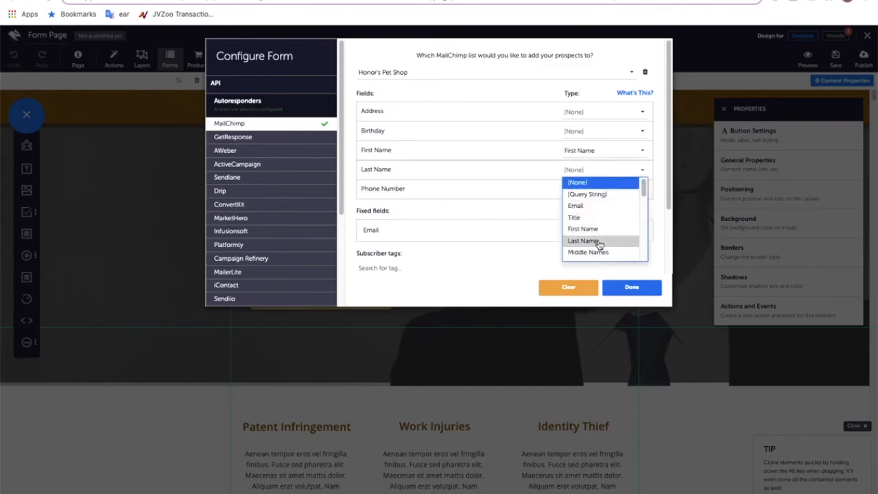
click(588, 241)
Step: Map the list's Phone Number field to the Phone type
click(591, 190)
scroll(604, 235, down, 2)
scroll(605, 232, down, 5)
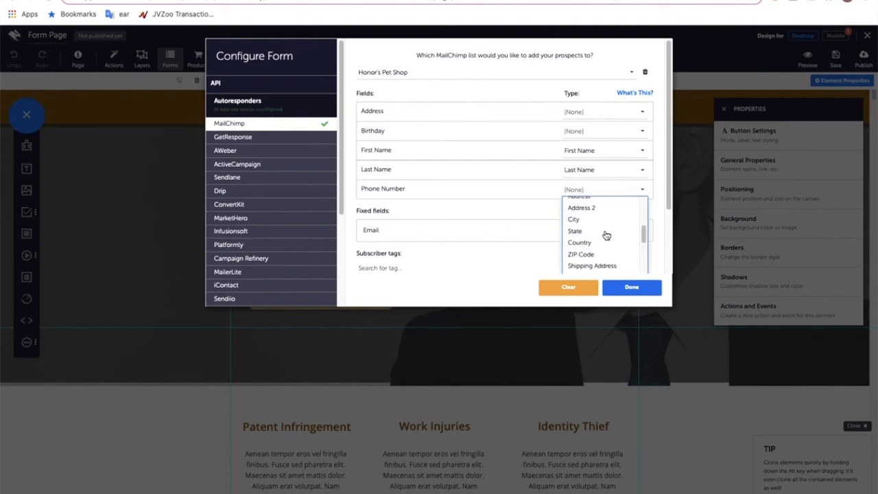
scroll(609, 234, down, 5)
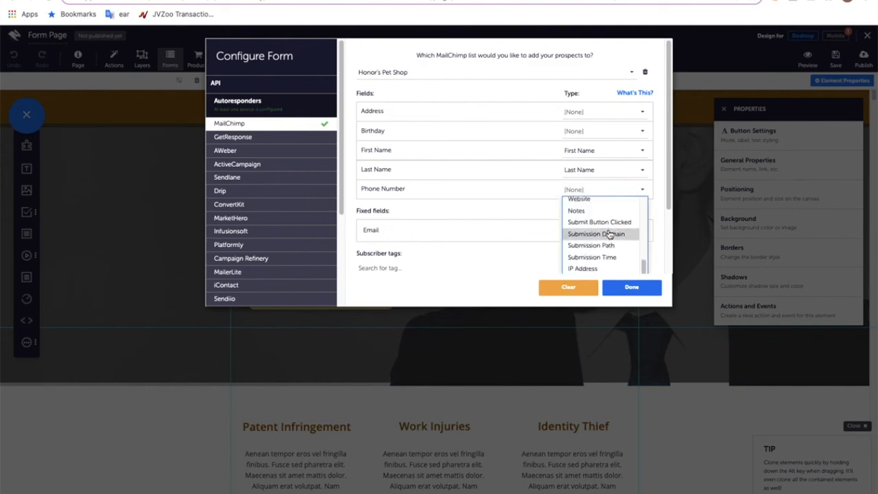
scroll(611, 226, up, 12)
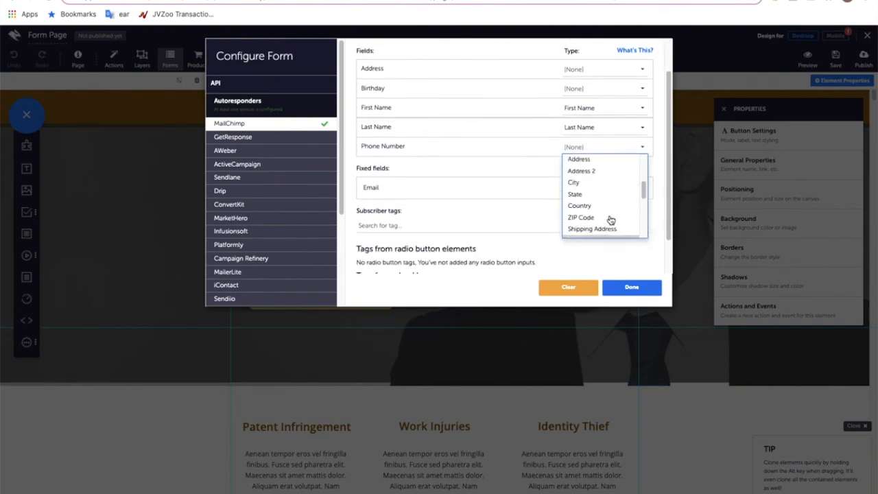
scroll(624, 195, down, 3)
click(623, 199)
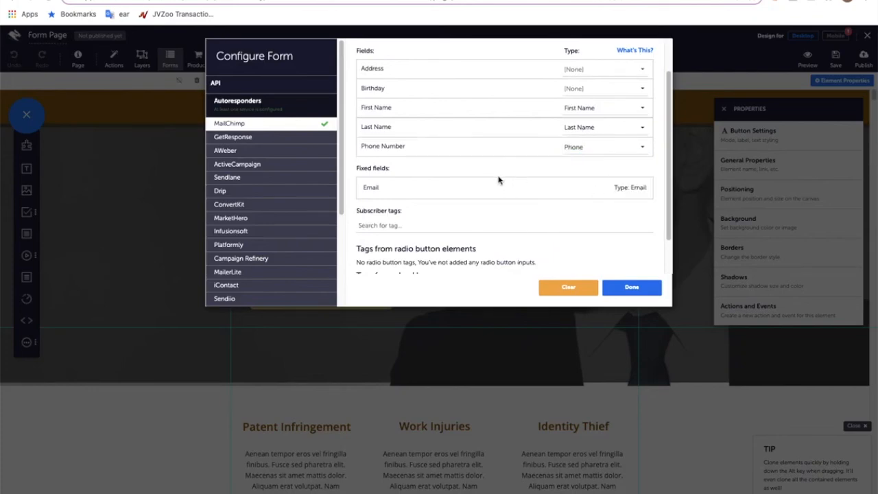
Step: Review the Honor's Pet Shop field mappings and apply the MailChimp configuration to the page's form
drag(365, 149, 389, 150)
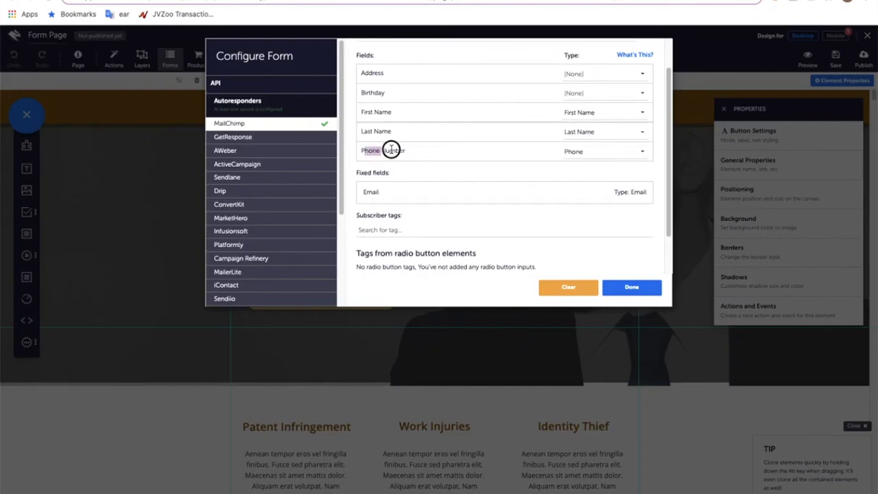
scroll(517, 179, up, 1)
click(520, 210)
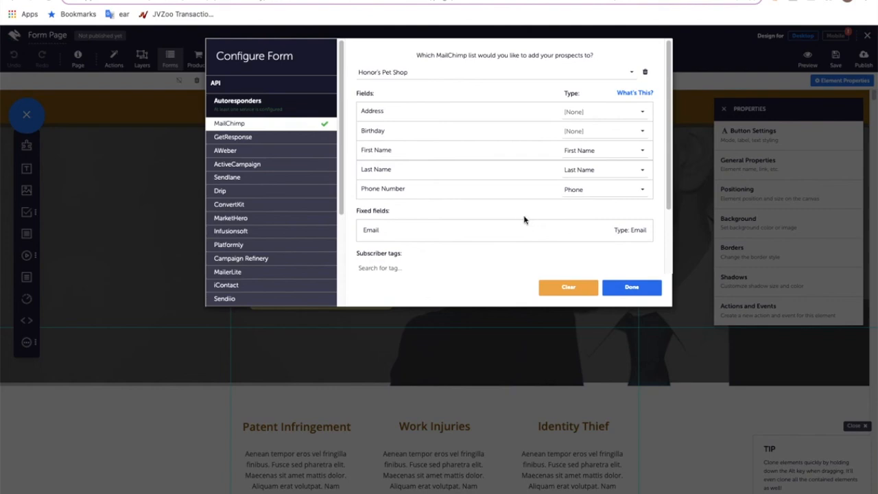
click(634, 289)
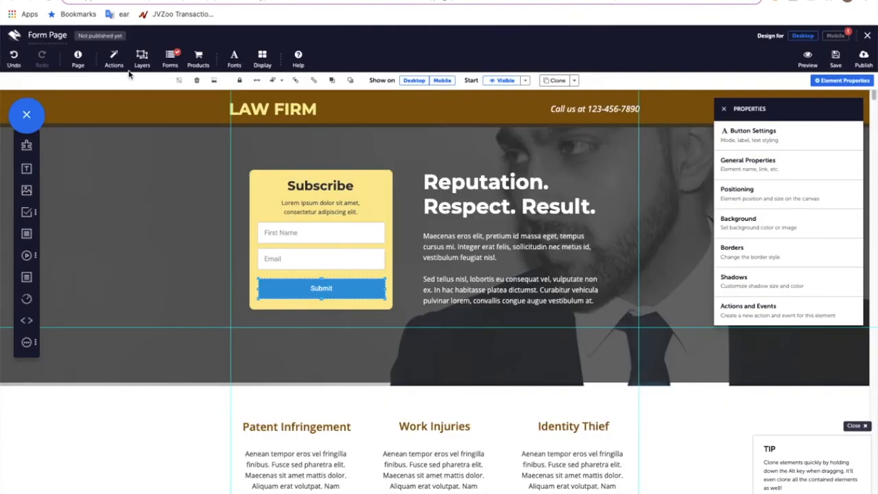
Step: Try the form's Thank You Page options for staying on the page and passing on submitted form data, leaving both off
click(169, 57)
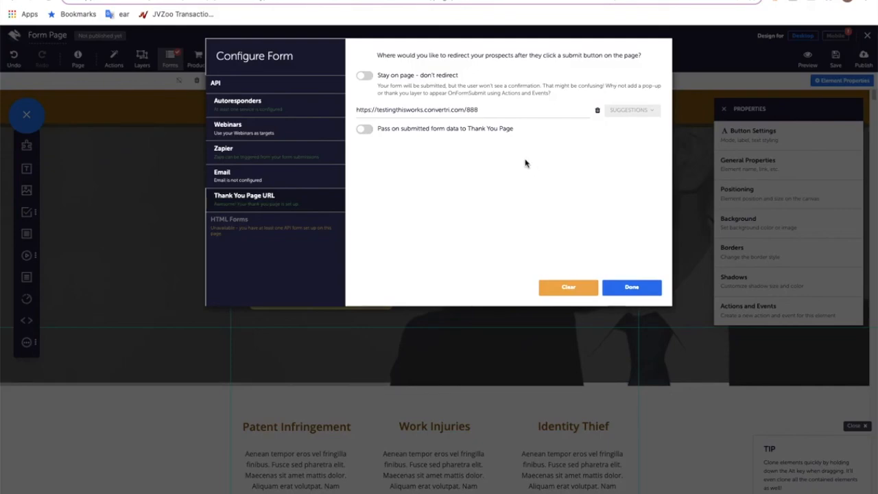
click(368, 77)
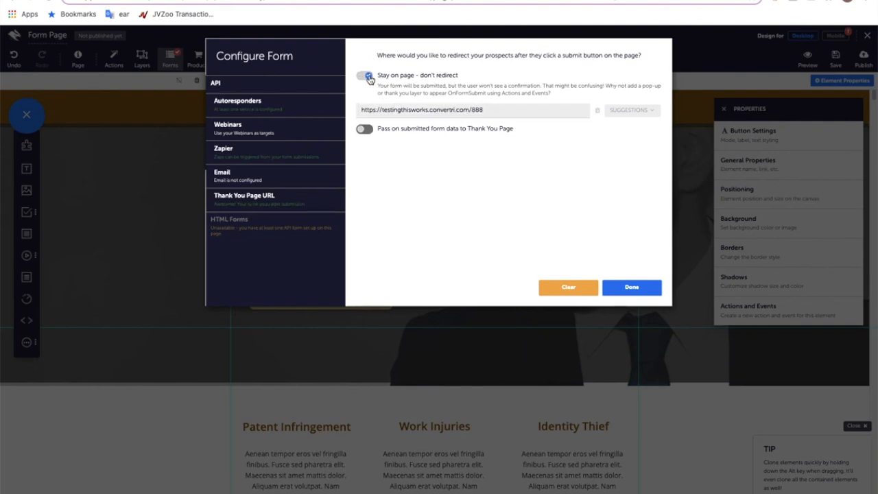
click(367, 76)
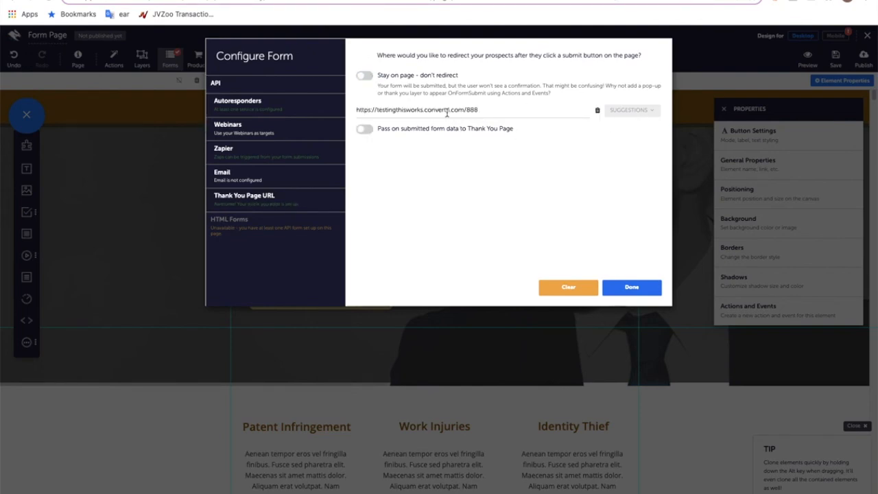
click(522, 111)
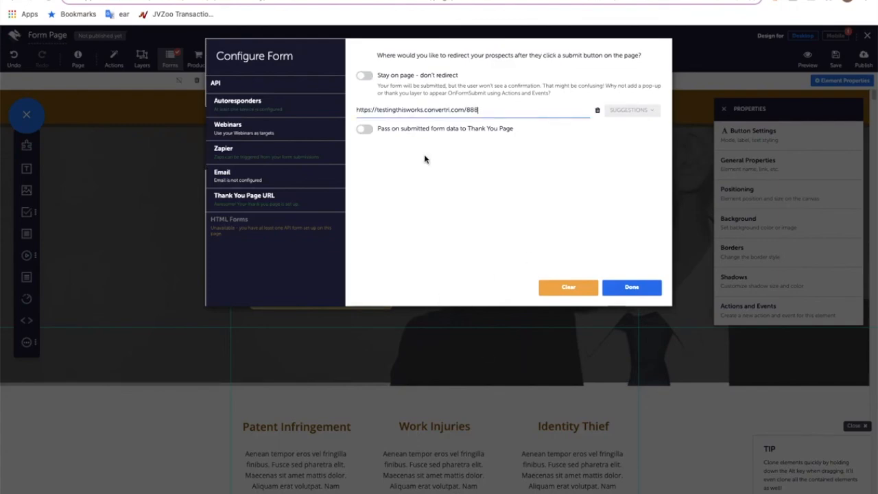
click(367, 131)
click(368, 131)
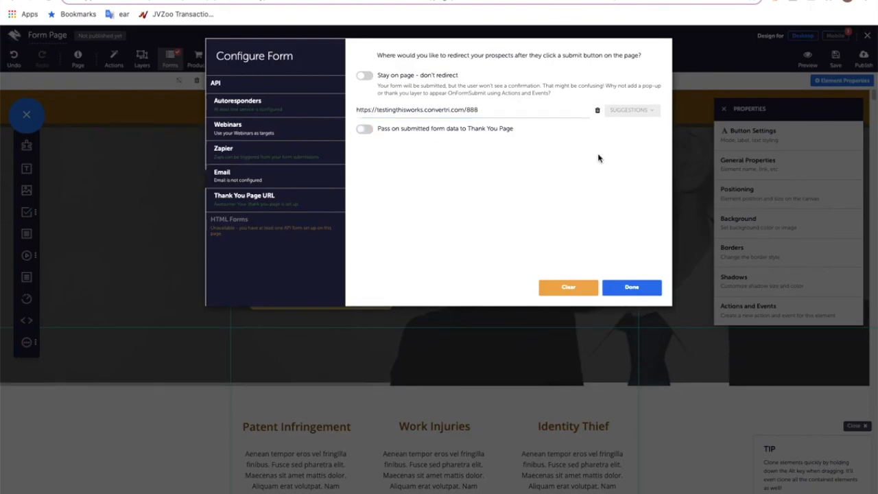
click(632, 286)
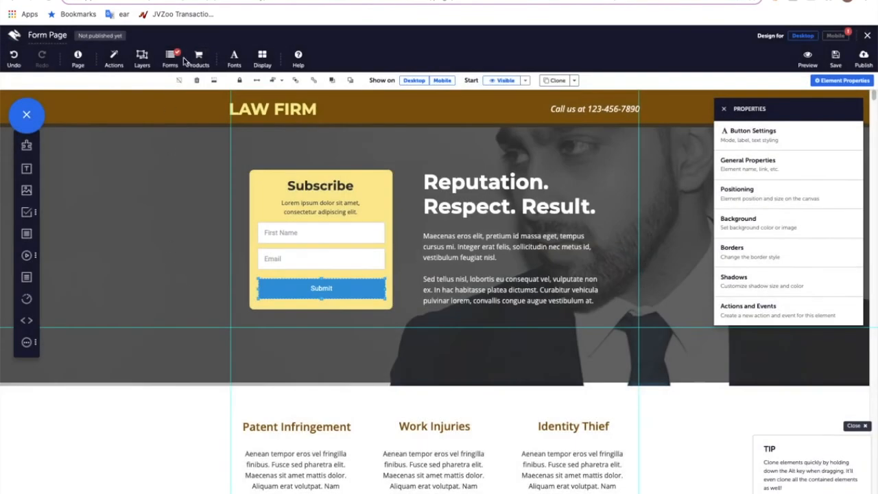